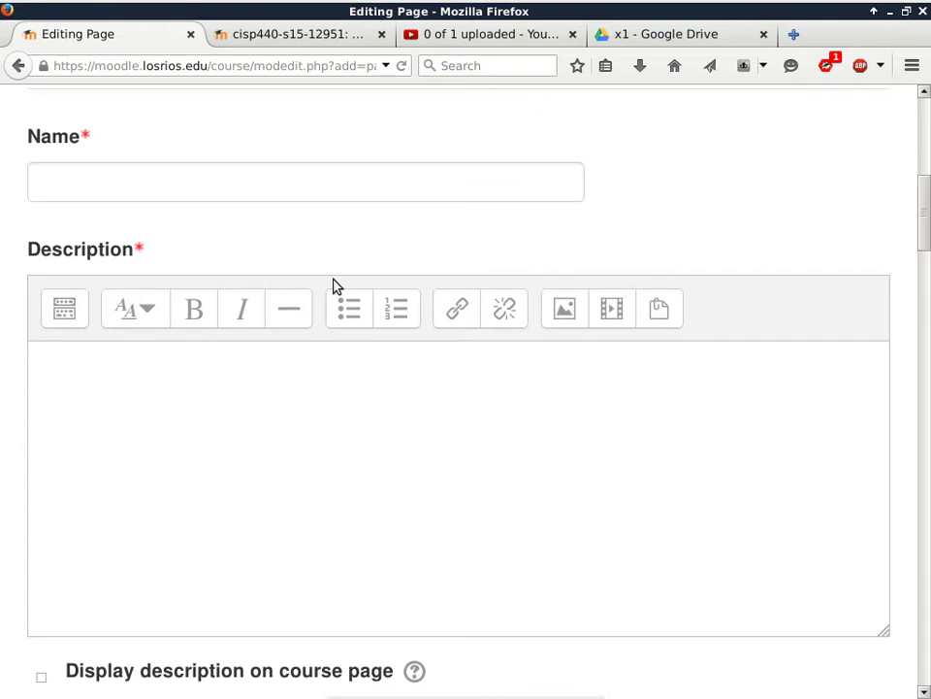
# Enter 1.253e-3 as the page's description.
pyautogui.click(377, 425)
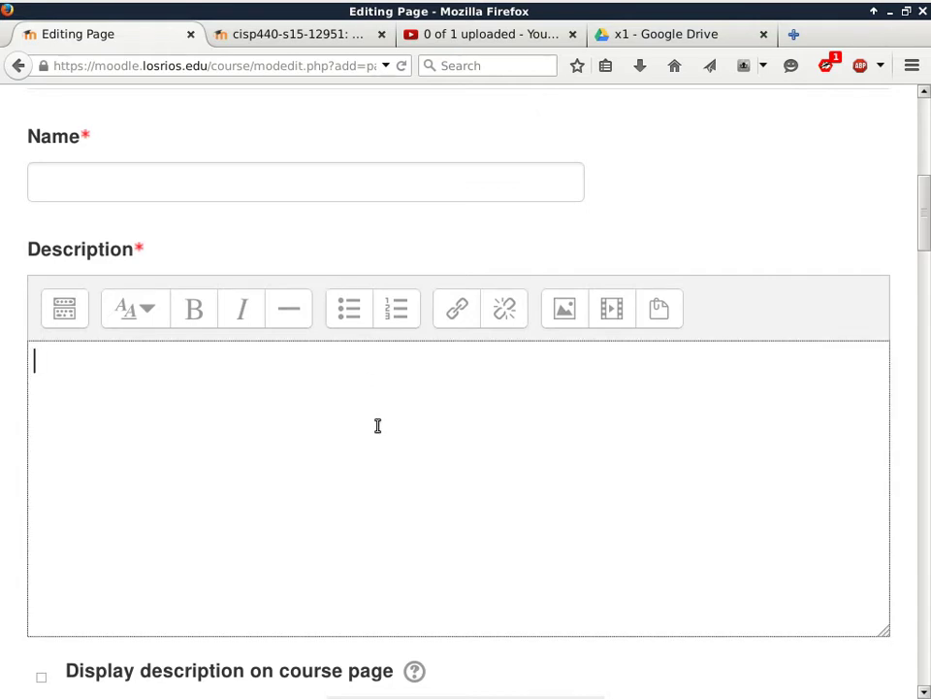
pyautogui.write('1.253e-3')
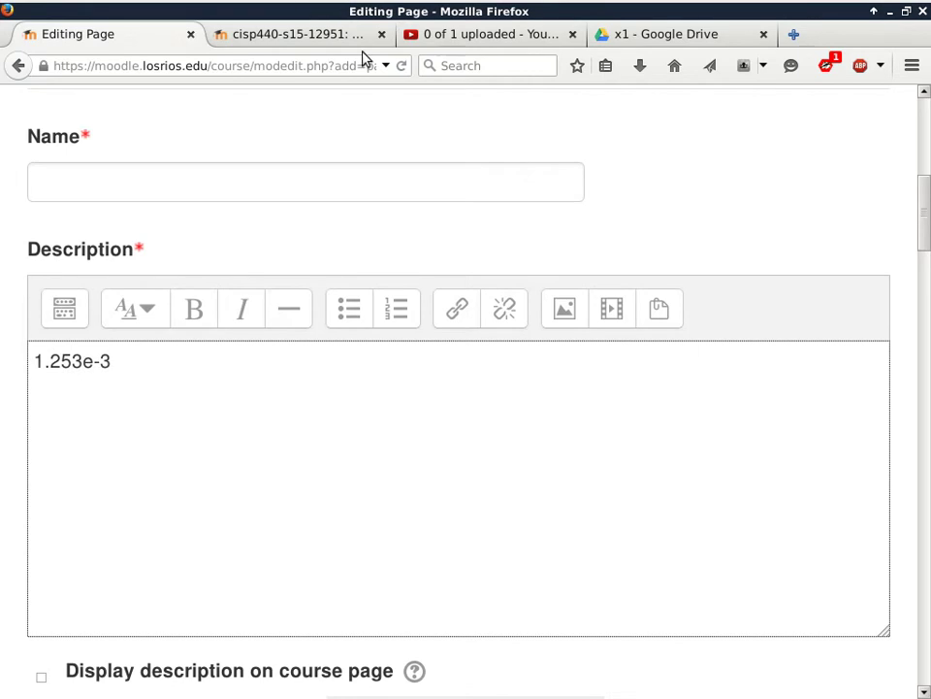
# Check the microphone's recording level in Volume Control, then return to the Moodle page form.
pyautogui.click(235, 12)
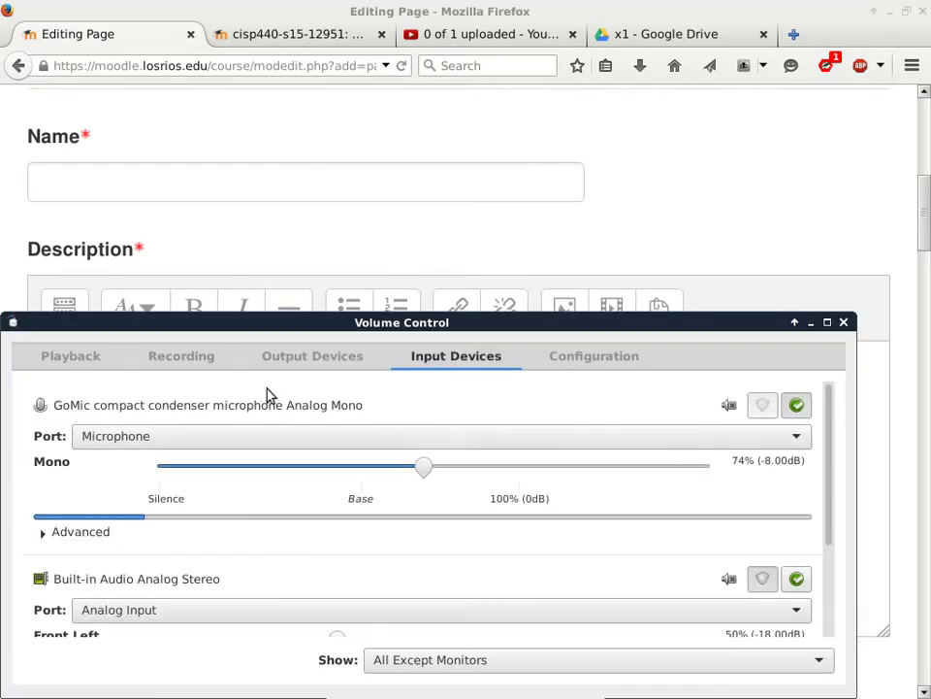
pyautogui.click(170, 370)
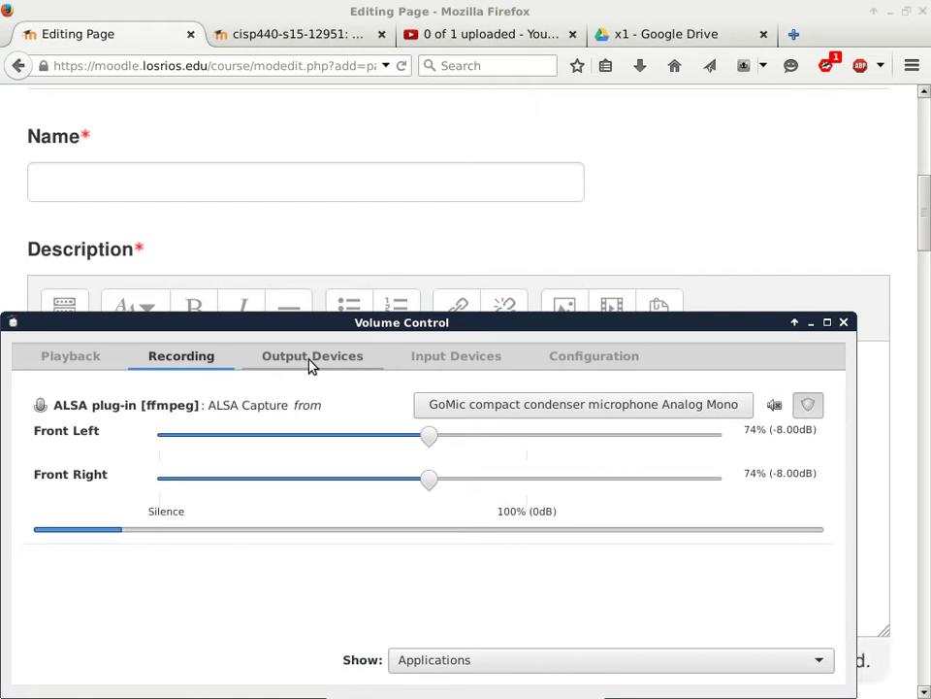
pyautogui.click(260, 253)
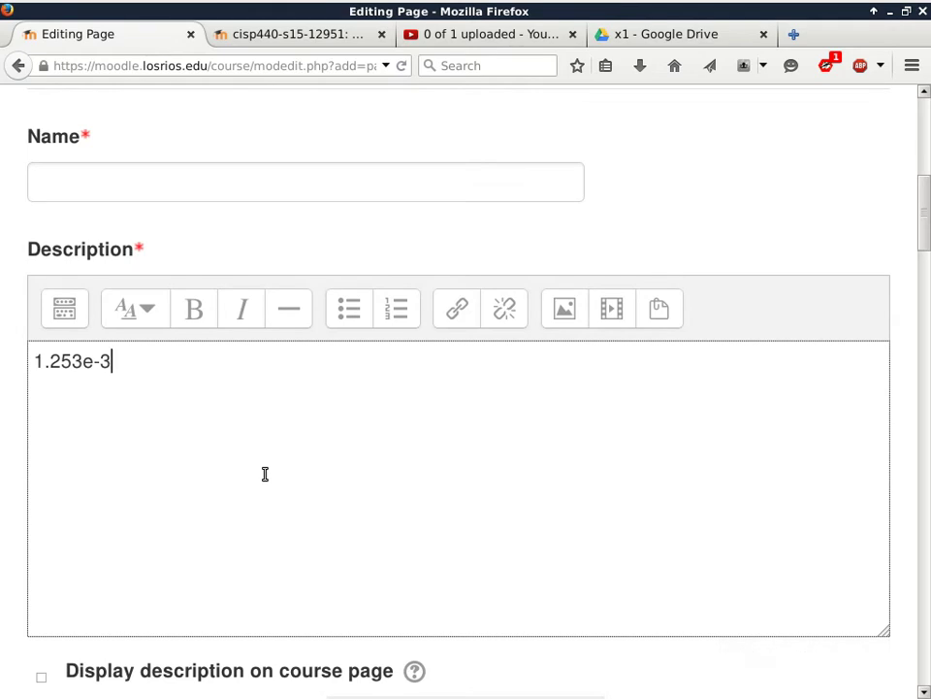
# Name the page 20150310 and enlarge the Description editor vertically.
pyautogui.click(266, 185)
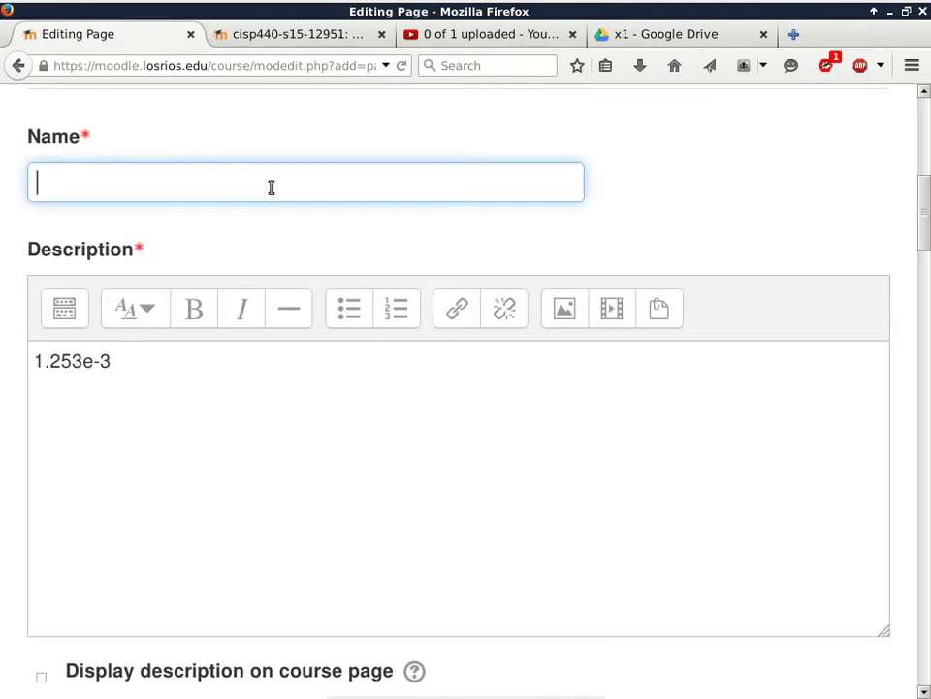
pyautogui.write('20150310')
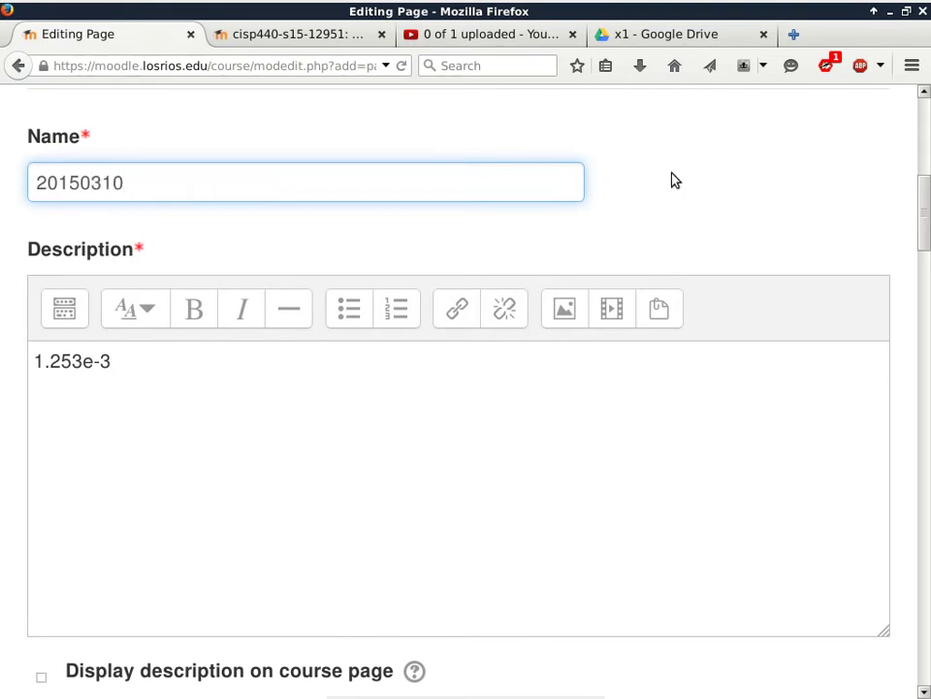
pyautogui.moveTo(925, 235); pyautogui.dragTo(925, 260)
pyautogui.moveTo(887, 458); pyautogui.dragTo(886, 648)
pyautogui.moveTo(927, 218); pyautogui.dragTo(640, 235)
# Copy the entire description text into the Page content editor.
pyautogui.click(397, 285)
pyautogui.hotkey('ctrl', 'a')
pyautogui.hotkey('ctrl', 'c')
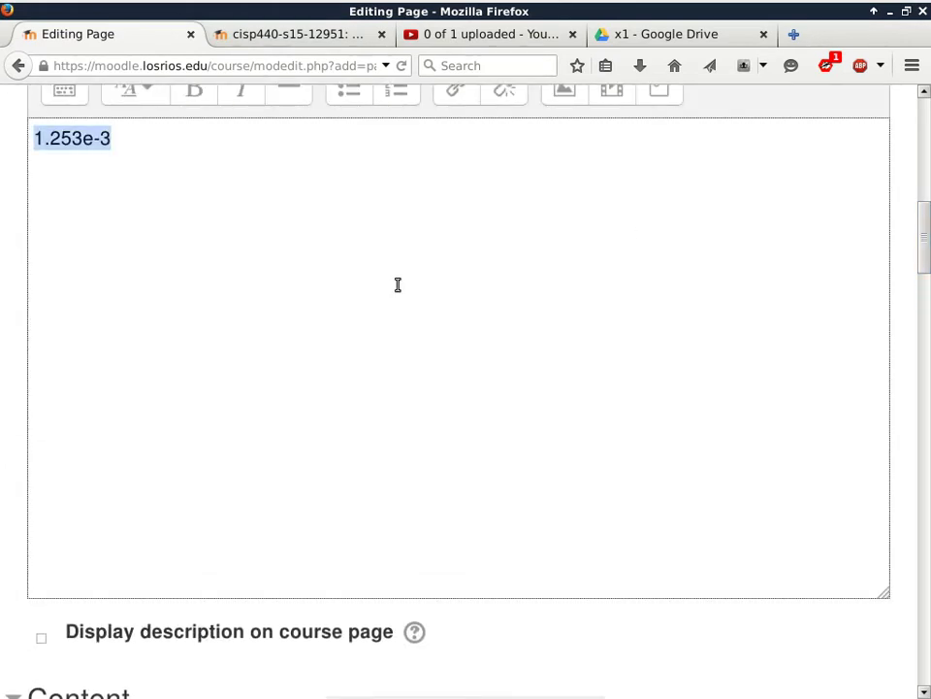
pyautogui.scroll(-10, 395, 325)
pyautogui.click(378, 388)
pyautogui.hotkey('ctrl', 'v')
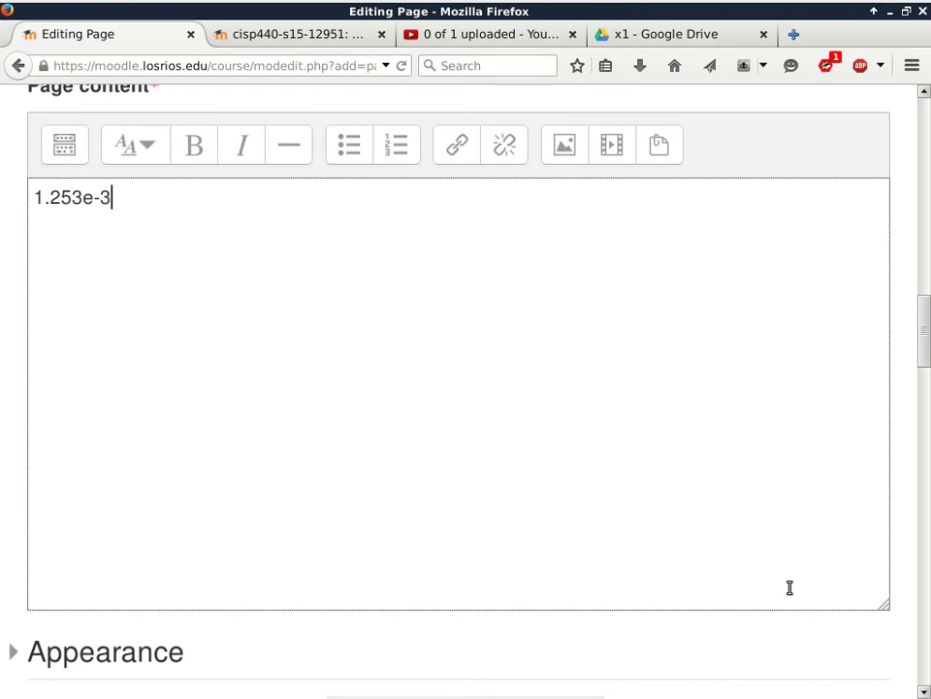
# Add a second line reading "1 253 -3" below the first line of the page content.
pyautogui.scroll(-5, 704, 484)
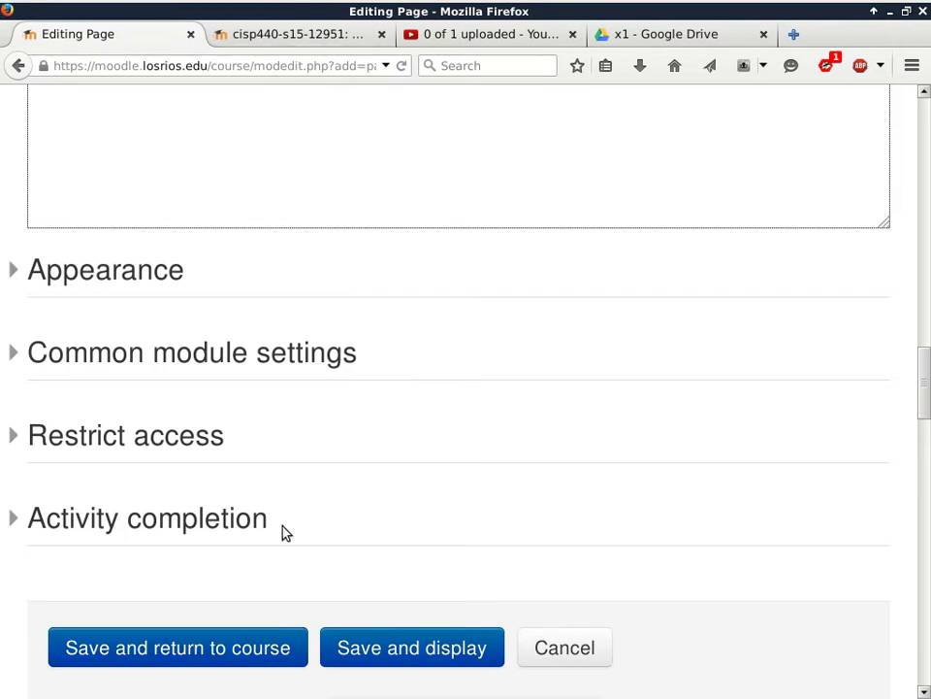
pyautogui.scroll(5, 291, 652)
pyautogui.click(177, 143)
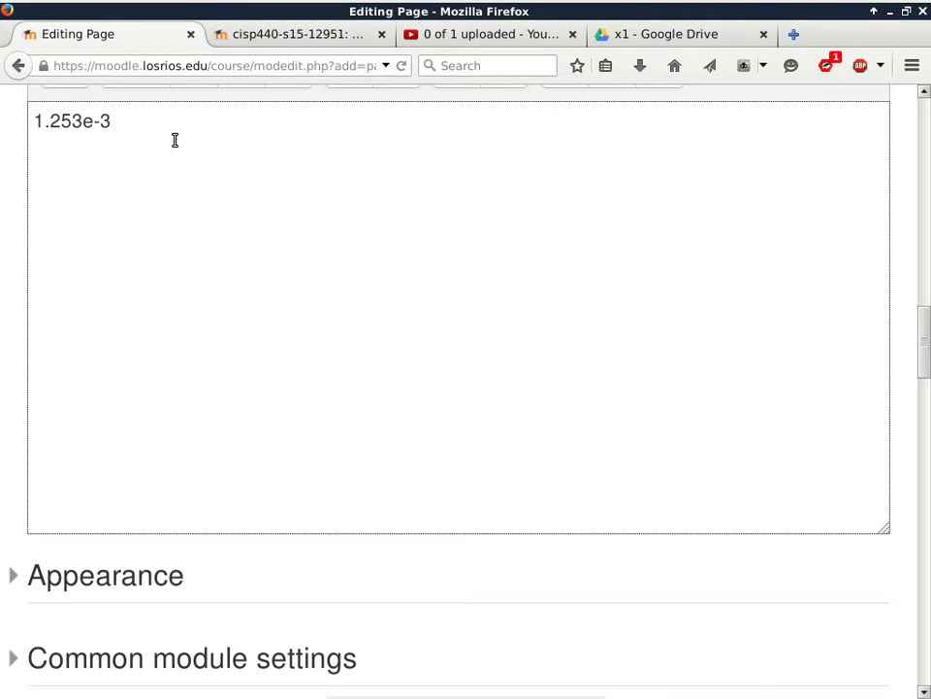
pyautogui.press('Return')
pyautogui.write('1 25')
pyautogui.write('3')
pyautogui.write(' -e')
pyautogui.press('BackSpace')
pyautogui.write('3')
pyautogui.press('Left')
pyautogui.press('Left')
pyautogui.press('Left')
pyautogui.press('Left')
pyautogui.press('End')
# Add a third line to the page content beginning with 1.2.
pyautogui.press('Return')
pyautogui.write('1.253')
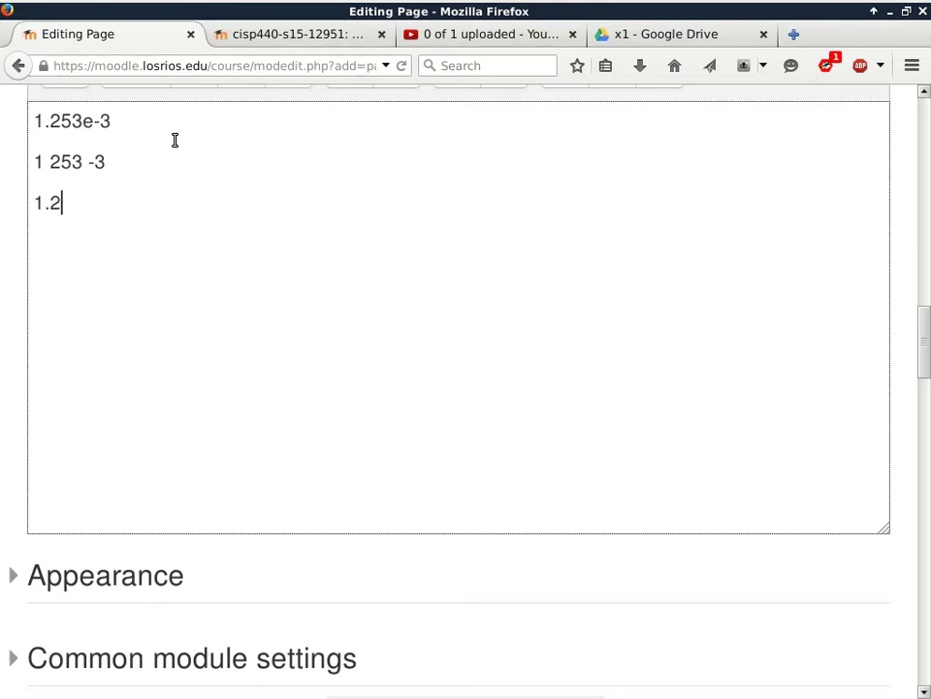